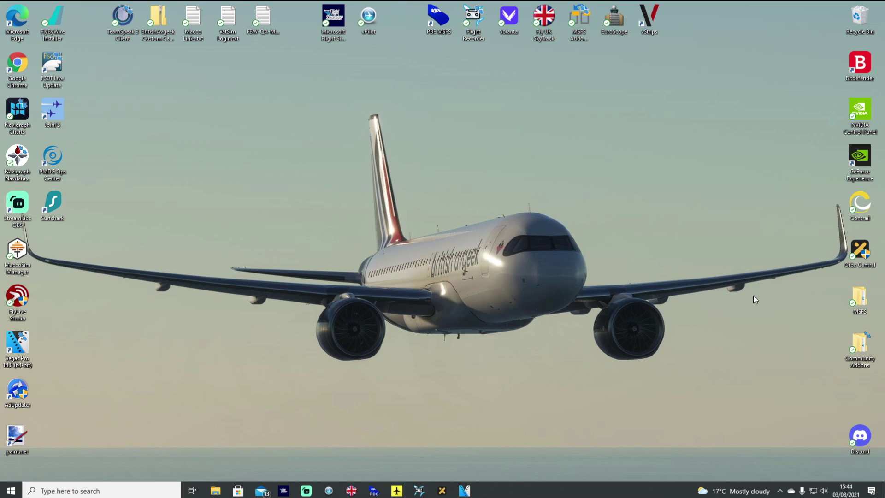
Step: Select the NVIDIA Control Panel shortcut on the desktop
left_click(866, 118)
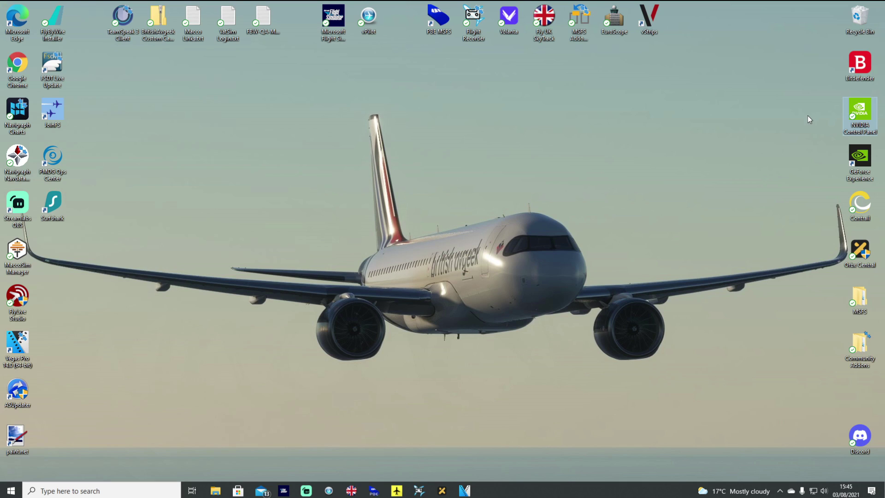
Step: Launch NVIDIA Control Panel from its desktop shortcut and nudge the window slightly right
double_click(864, 117)
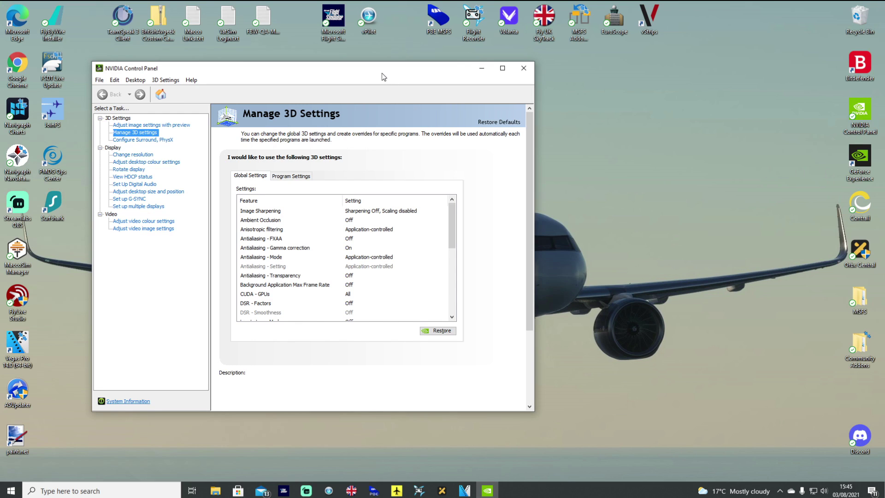
left_click_drag(381, 67, 388, 71)
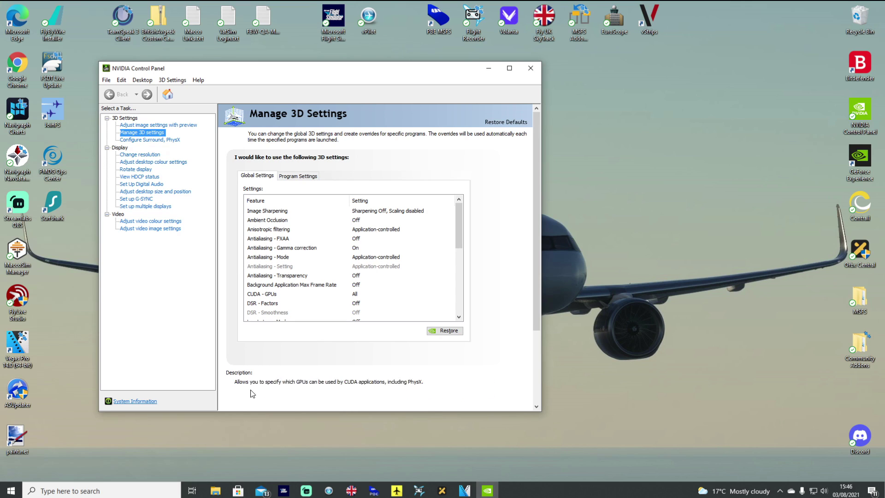
Step: Switch to Program Settings and choose Microsoft Flight Simulator as the program to customise
left_click(299, 176)
left_click(330, 199)
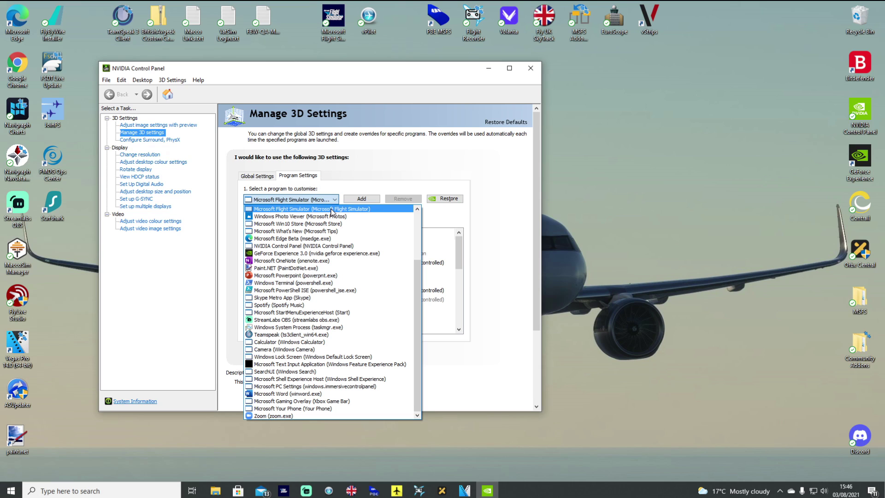
mouse_move(424, 282)
left_mouse_down()
mouse_move(419, 222)
mouse_move(428, 308)
mouse_move(424, 270)
left_mouse_up()
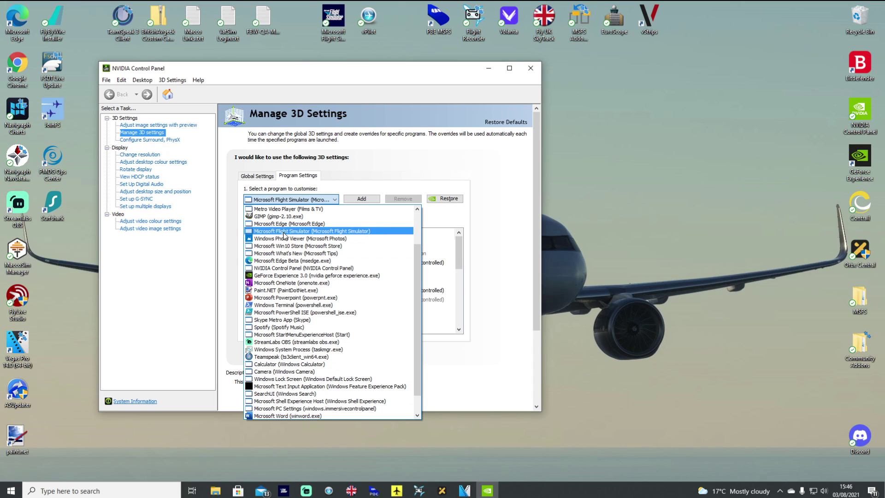
left_click(284, 234)
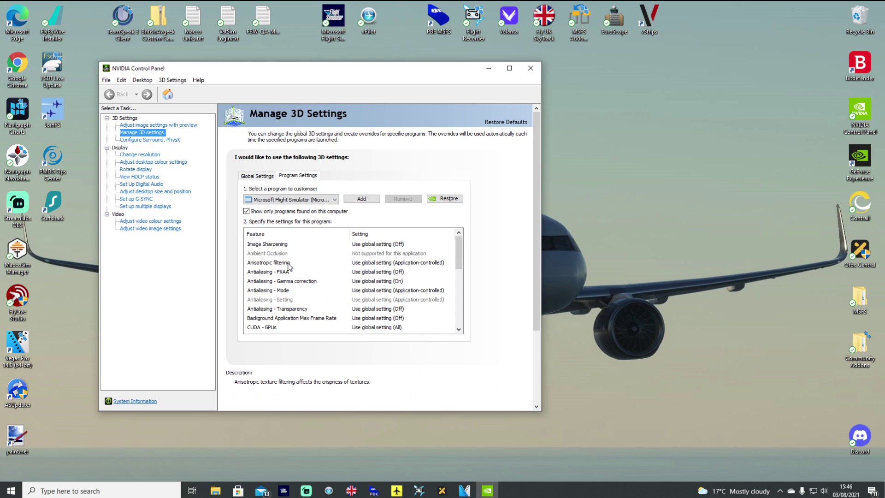
Step: Leave Anisotropic filtering unchanged and select Flight Simulator's Max Frame Rate setting
left_click(435, 265)
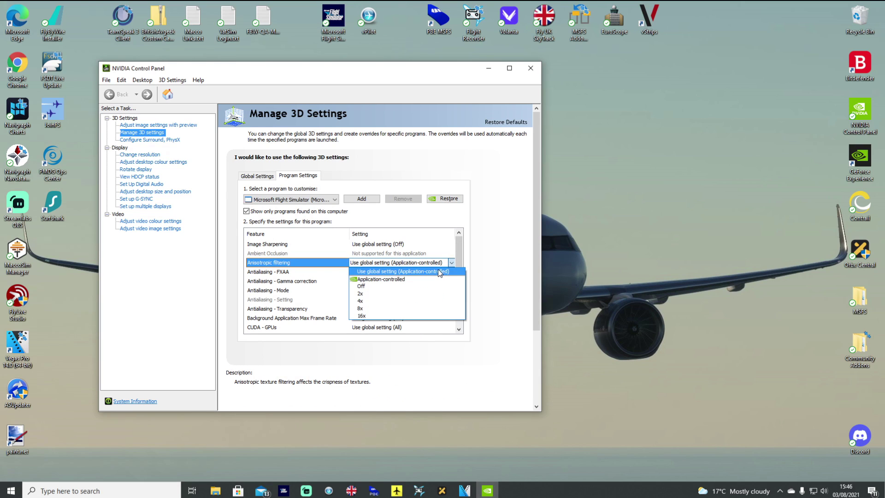
left_click(487, 257)
left_click_drag(458, 244, 455, 280)
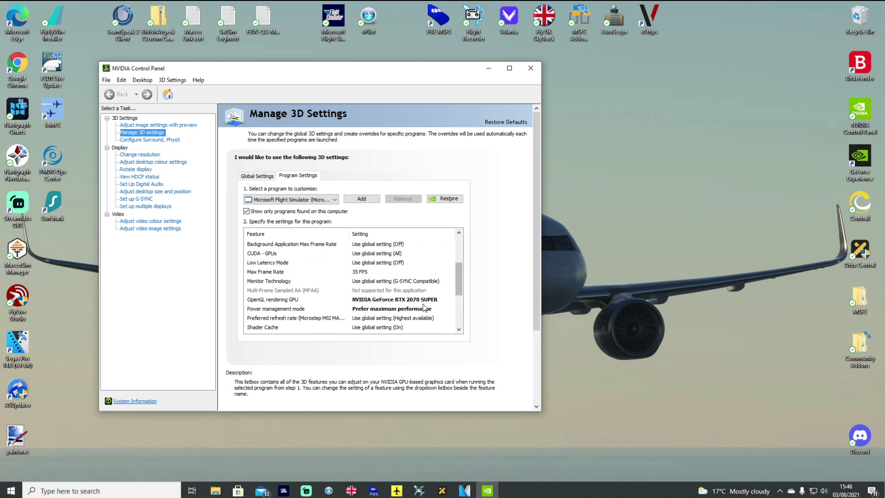
left_click(295, 273)
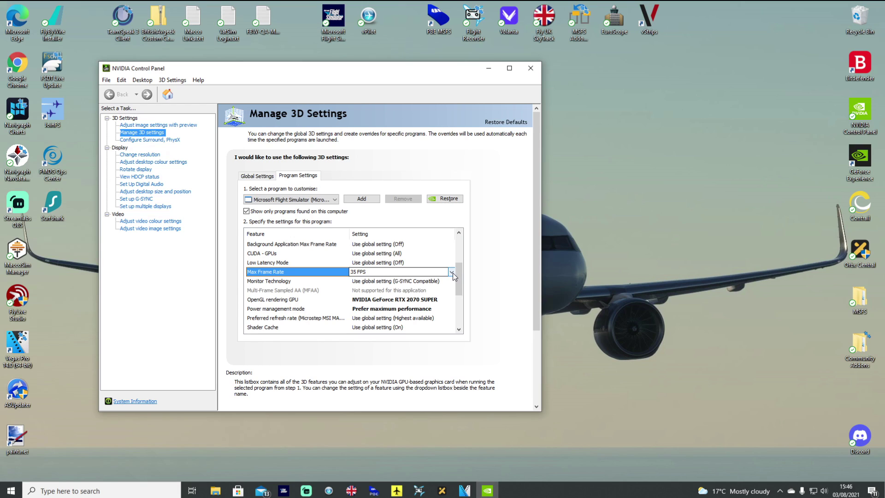
Step: Turn Max Frame Rate On for Flight Simulator, trying 60 then 30 FPS
left_click(451, 272)
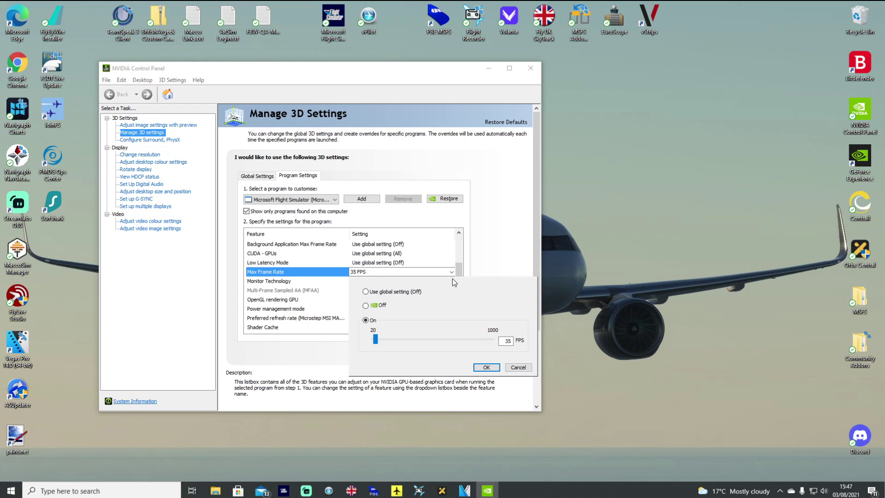
left_click(365, 292)
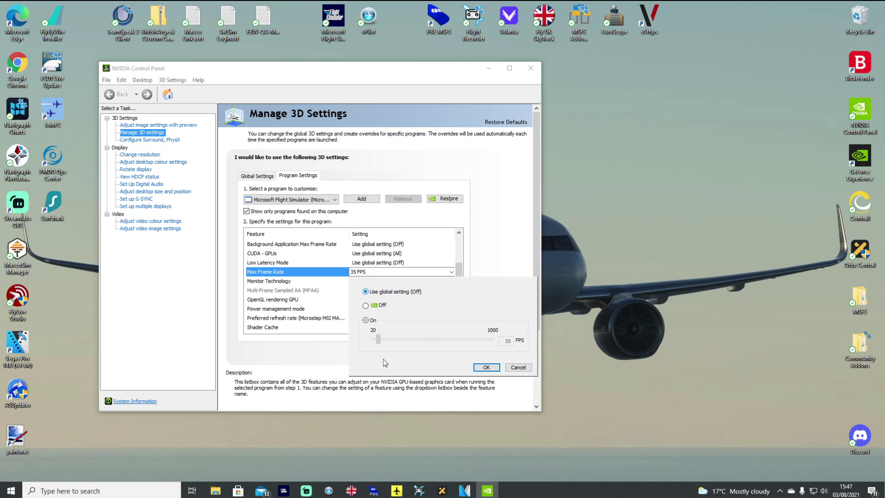
left_click(367, 320)
left_click(507, 341)
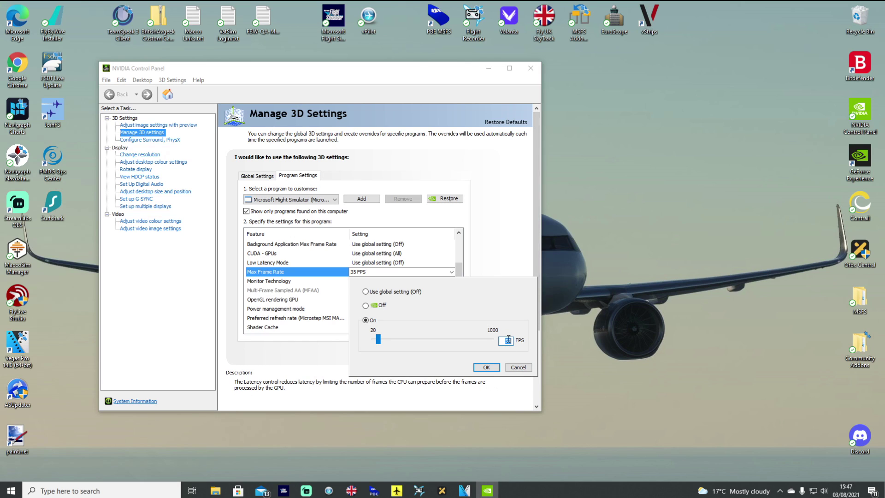
double_click(508, 340)
type("60")
double_click(508, 340)
type("30")
Step: Settle the frame rate cap at 35 FPS after briefly trying 40, and confirm with OK
double_click(514, 343)
type("35")
double_click(514, 345)
left_click(504, 343)
double_click(512, 342)
type("40")
double_click(505, 341)
type("35")
left_click(486, 367)
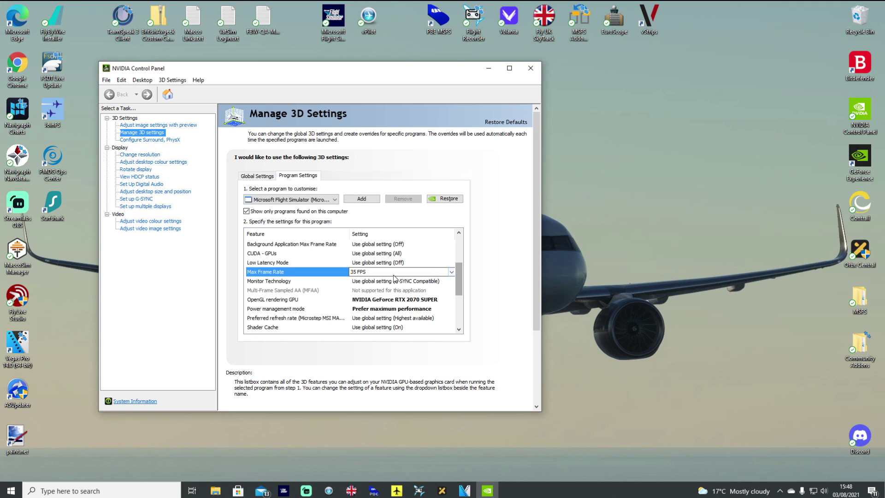
Step: Use the GeForce RTX 2070 SUPER for OpenGL rendering and Prefer maximum performance power management
left_click_drag(460, 275, 460, 288)
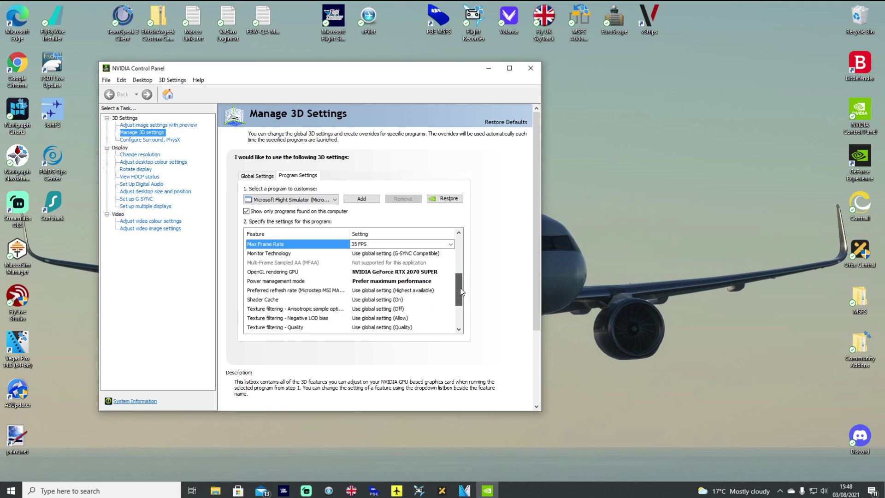
left_click(302, 263)
left_click(452, 263)
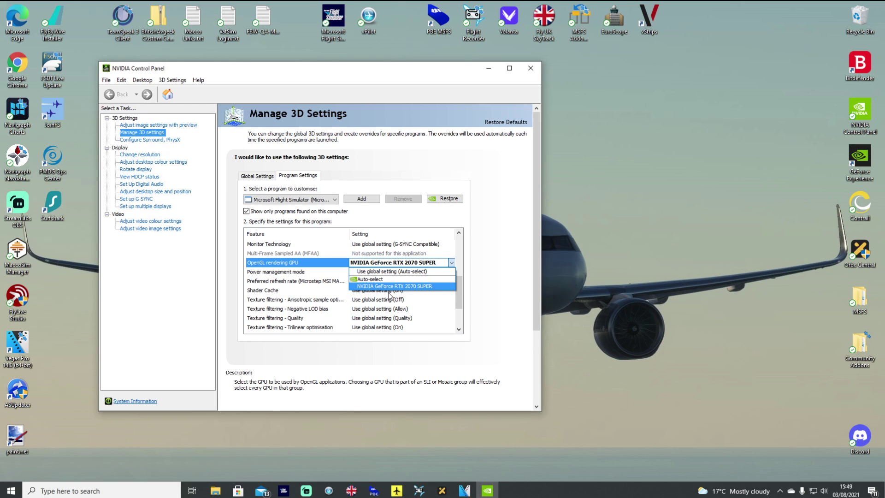
left_click(482, 278)
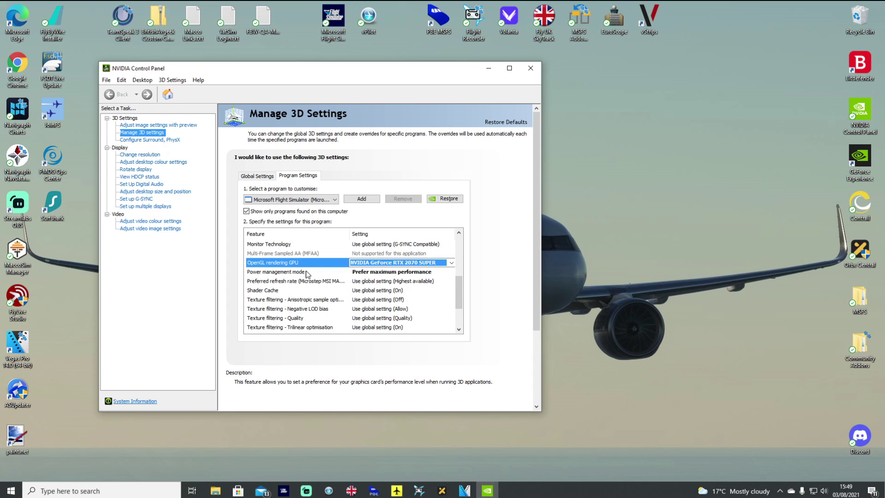
left_click(449, 272)
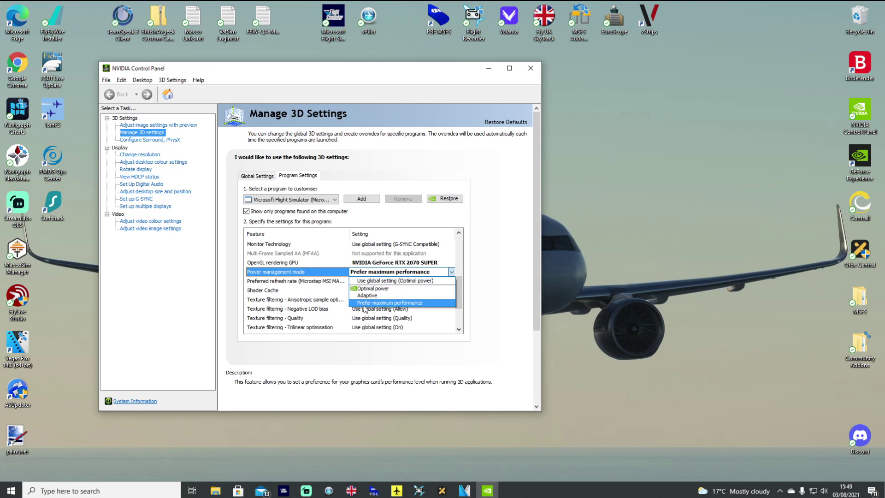
left_click(439, 302)
mouse_move(459, 287)
left_mouse_down()
mouse_move(459, 297)
mouse_move(457, 276)
left_mouse_up()
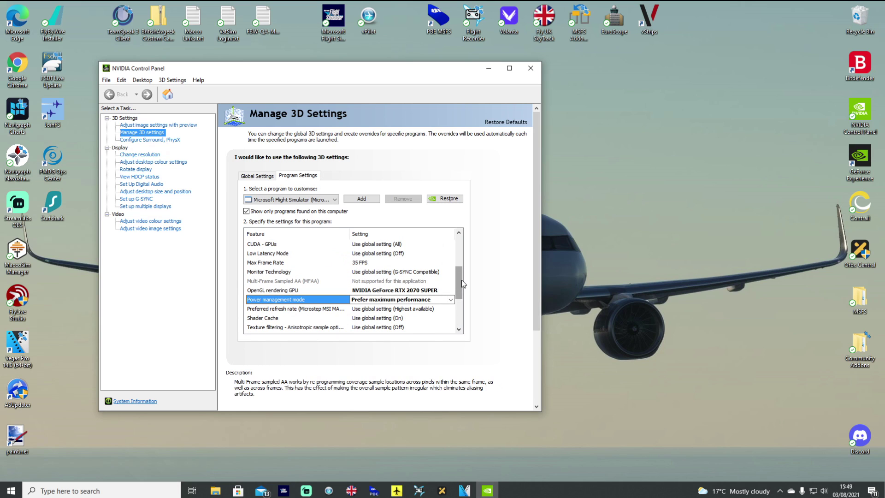
Step: Toggle Max Frame Rate to global and back On at 35 FPS, then confirm with OK
mouse_move(460, 281)
left_mouse_down()
mouse_move(460, 314)
mouse_move(457, 250)
mouse_move(455, 281)
left_mouse_up()
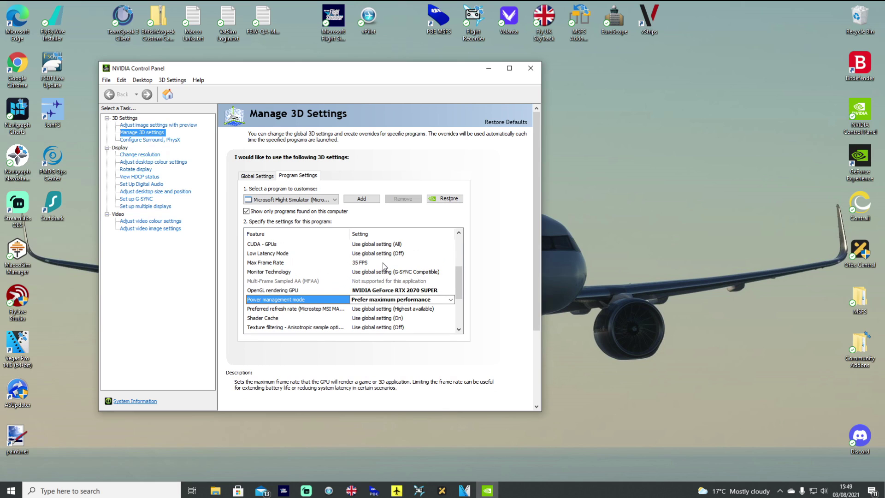
left_click(404, 265)
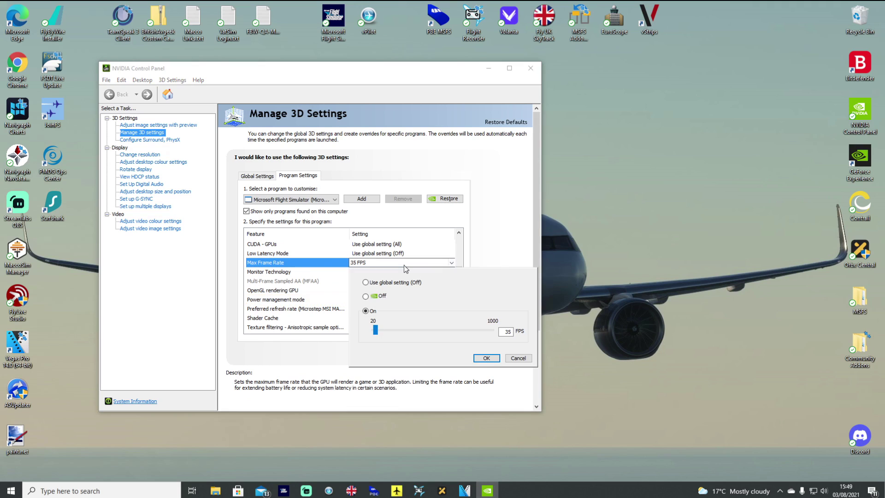
left_click(365, 283)
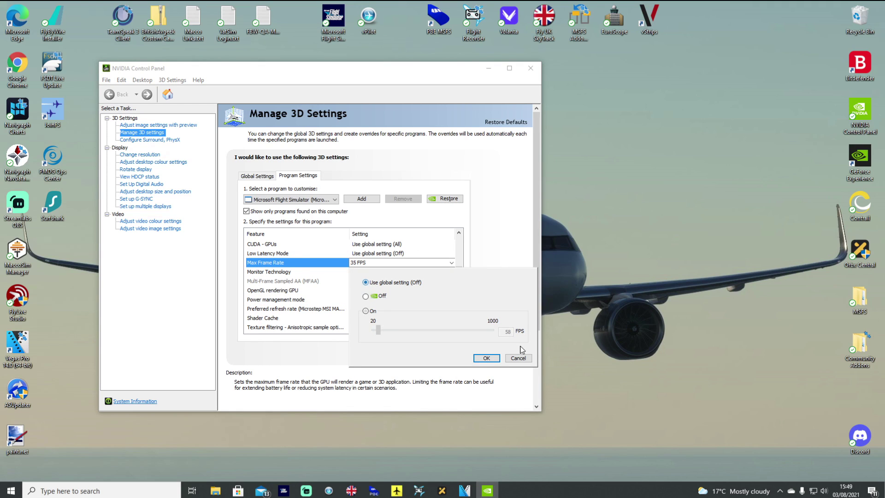
left_click(366, 311)
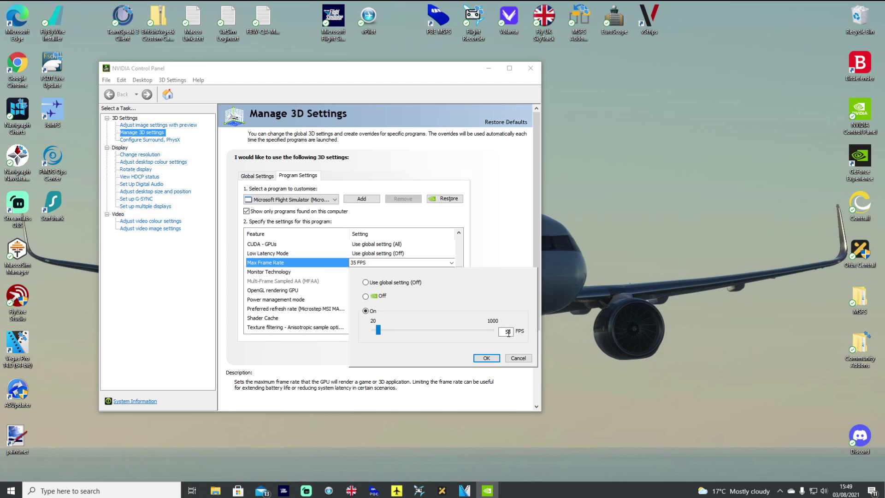
left_click(486, 358)
left_click(530, 68)
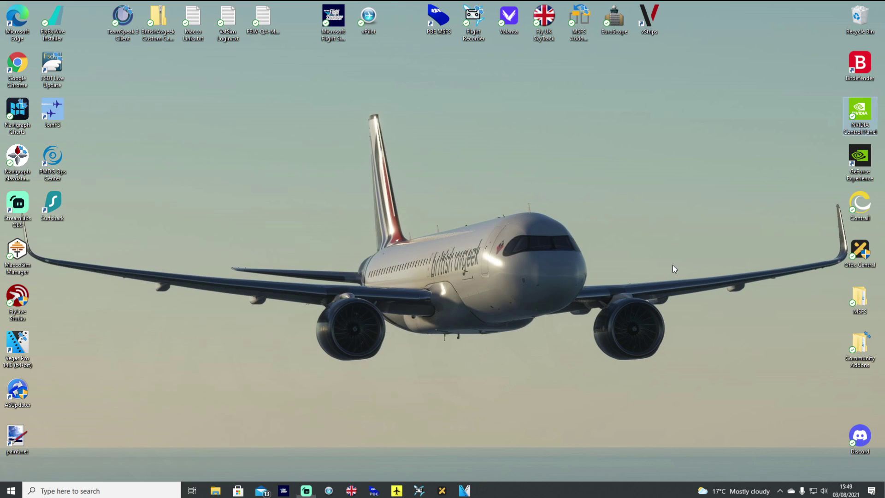